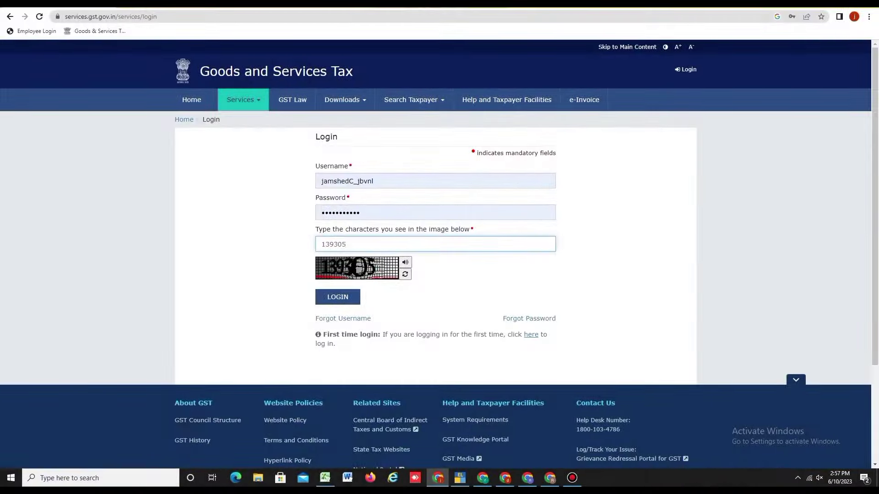
Log in to the GST portal and go through Services and Ledgers to the Electronic Cash Ledger's File GST PMT-09 form.
{"action": "key", "text": "Return"}
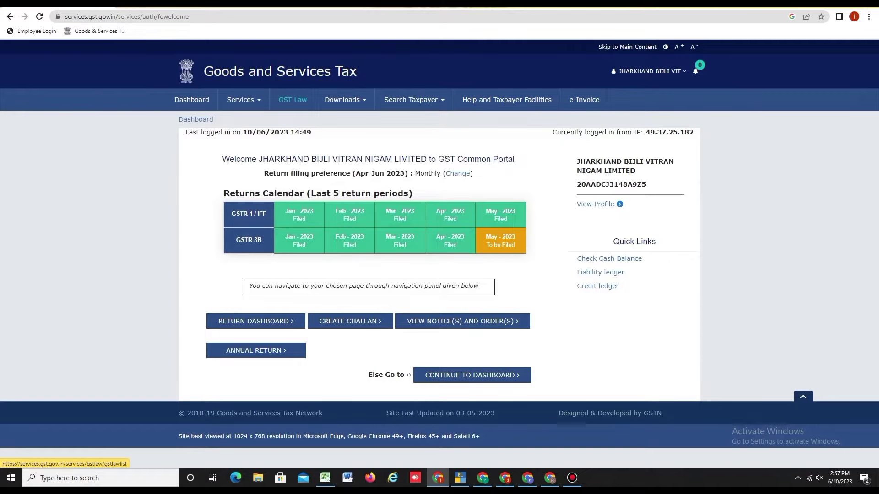
{"action": "left_click", "coordinate": [243, 100]}
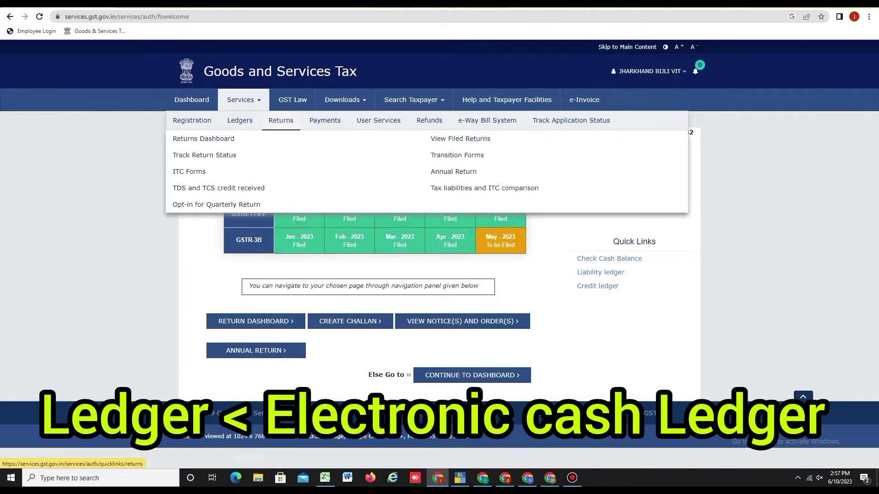
{"action": "mouse_move", "coordinate": [240, 120]}
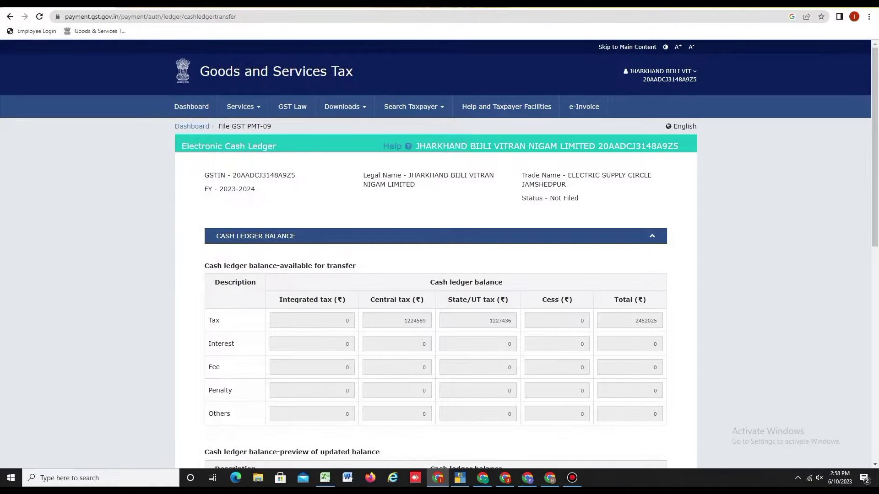
Examine the available and preview cash ledger balances and the Add record section of the PMT-09 form.
{"action": "scroll", "coordinate": [440, 255], "scroll_direction": "down", "scroll_amount": 1}
{"action": "scroll", "coordinate": [440, 255], "scroll_direction": "down", "scroll_amount": 1}
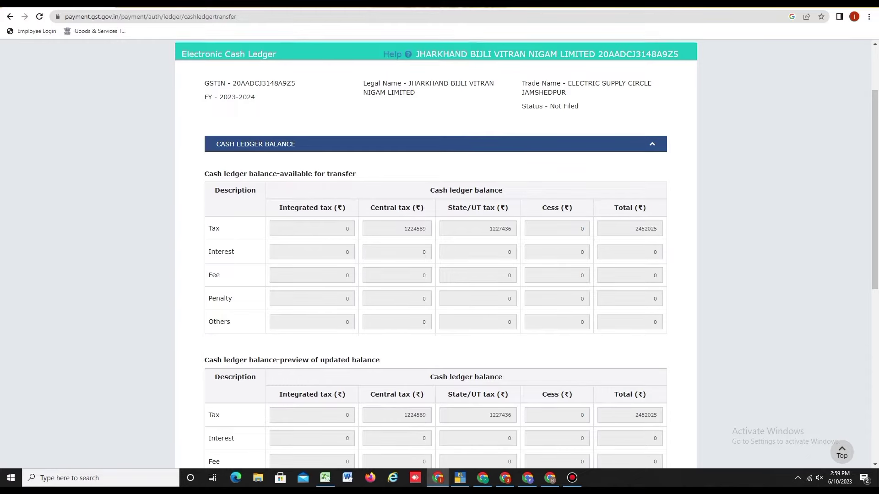
{"action": "scroll", "coordinate": [436, 256], "scroll_direction": "down", "scroll_amount": 1}
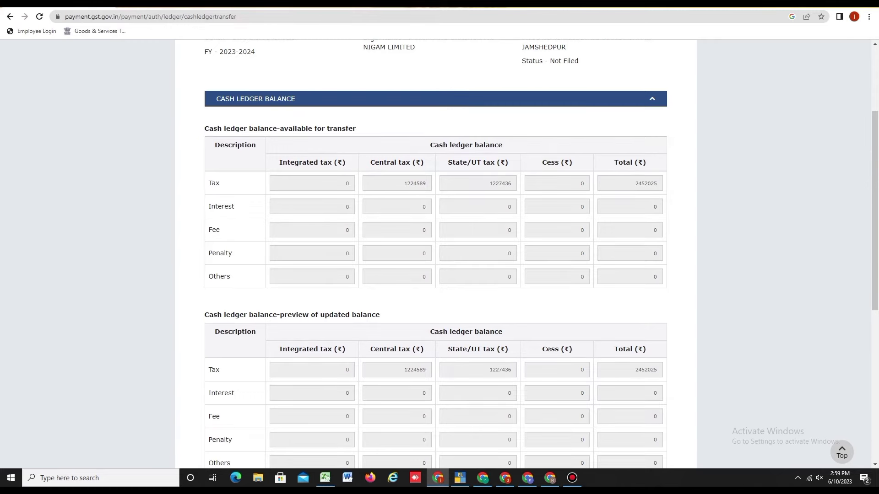
{"action": "scroll", "coordinate": [436, 256], "scroll_direction": "down", "scroll_amount": 2}
{"action": "scroll", "coordinate": [436, 256], "scroll_direction": "up", "scroll_amount": 1}
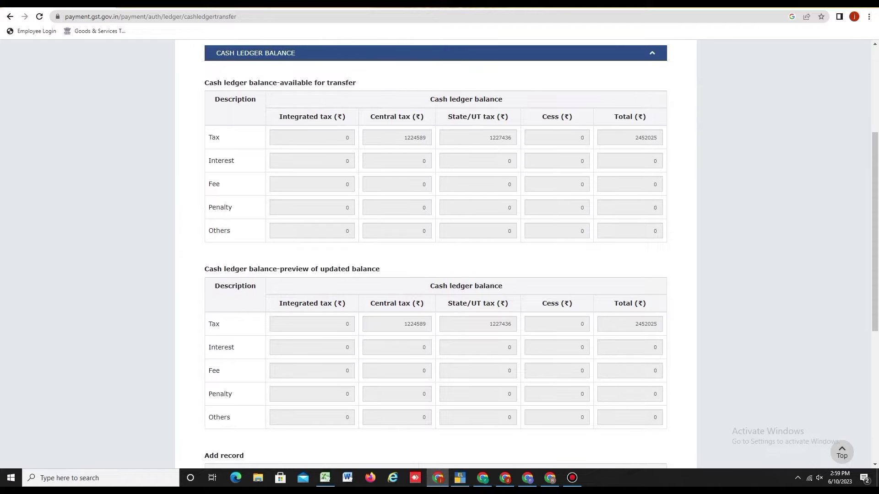
{"action": "scroll", "coordinate": [436, 256], "scroll_direction": "down", "scroll_amount": 6}
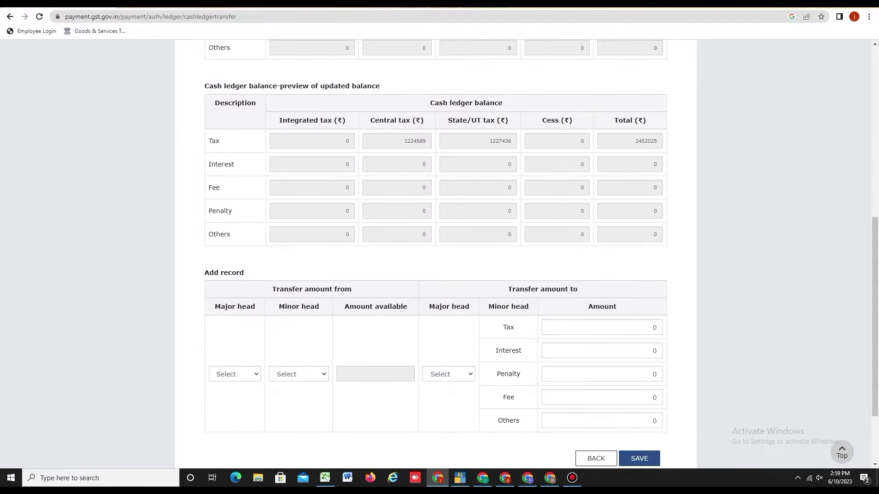
{"action": "scroll", "coordinate": [435, 256], "scroll_direction": "up", "scroll_amount": 2}
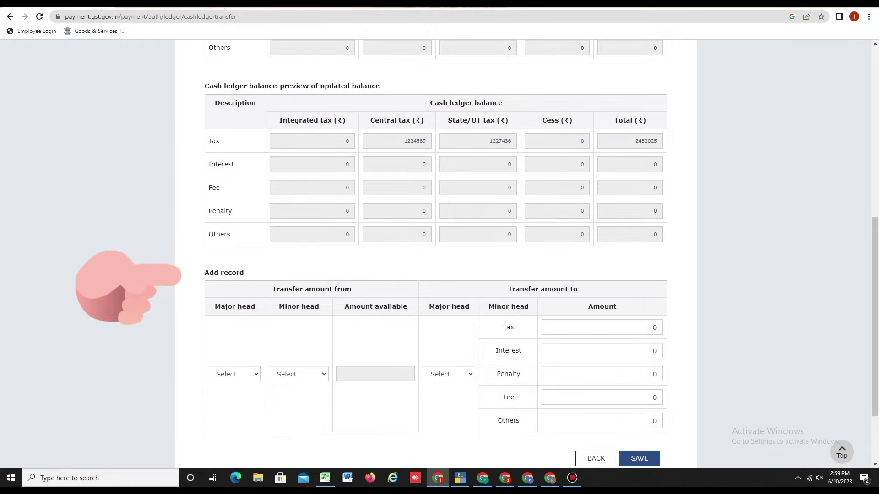
{"action": "scroll", "coordinate": [435, 252], "scroll_direction": "down", "scroll_amount": 1}
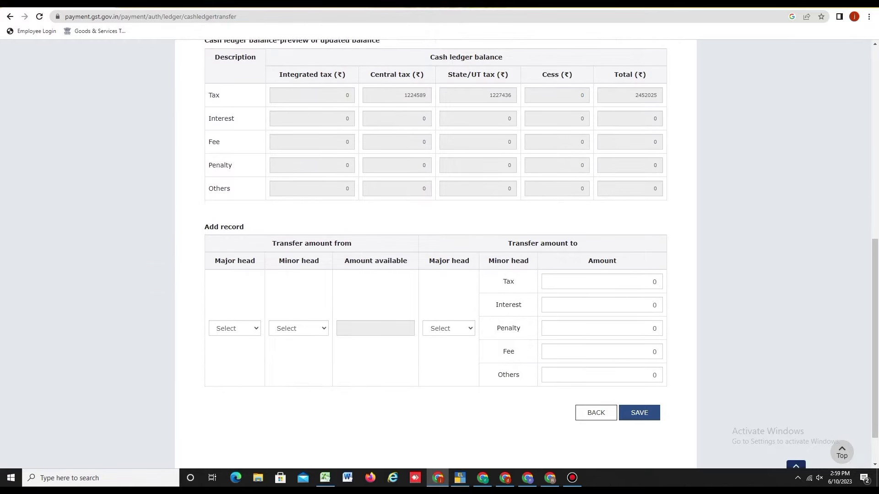
{"action": "scroll", "coordinate": [435, 252], "scroll_direction": "up", "scroll_amount": 1}
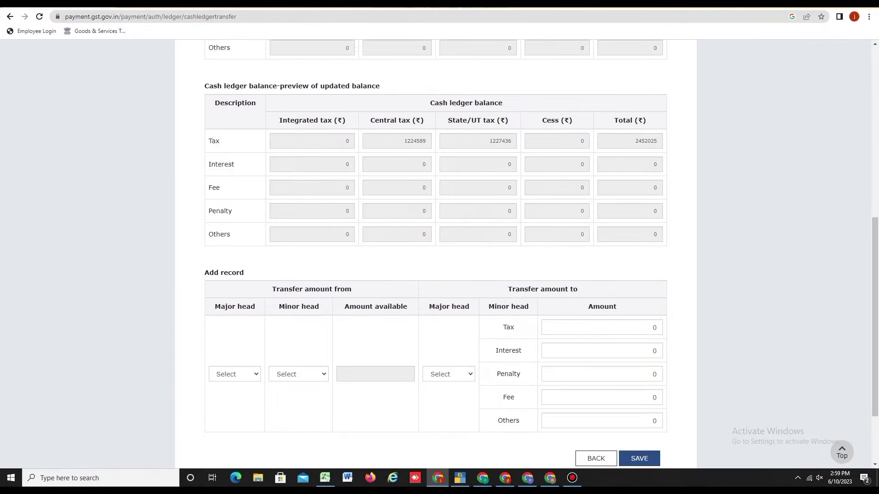
{"action": "scroll", "coordinate": [439, 255], "scroll_direction": "down", "scroll_amount": 2}
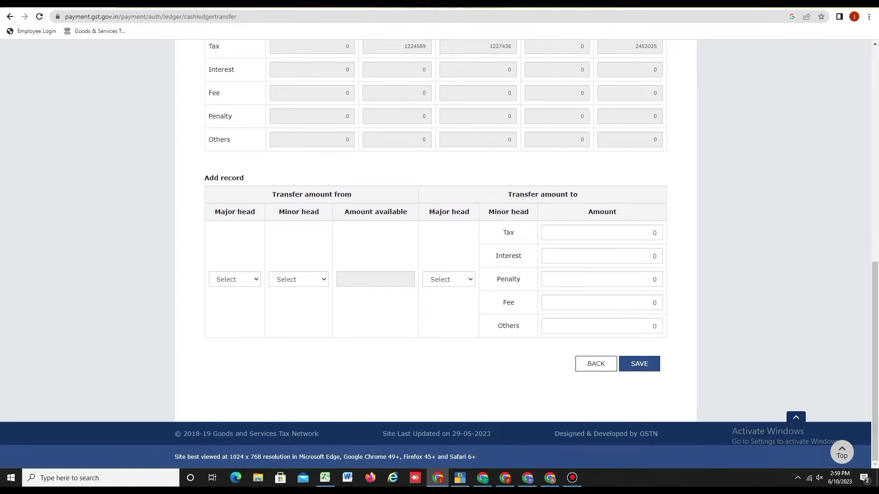
{"action": "left_click", "coordinate": [235, 279]}
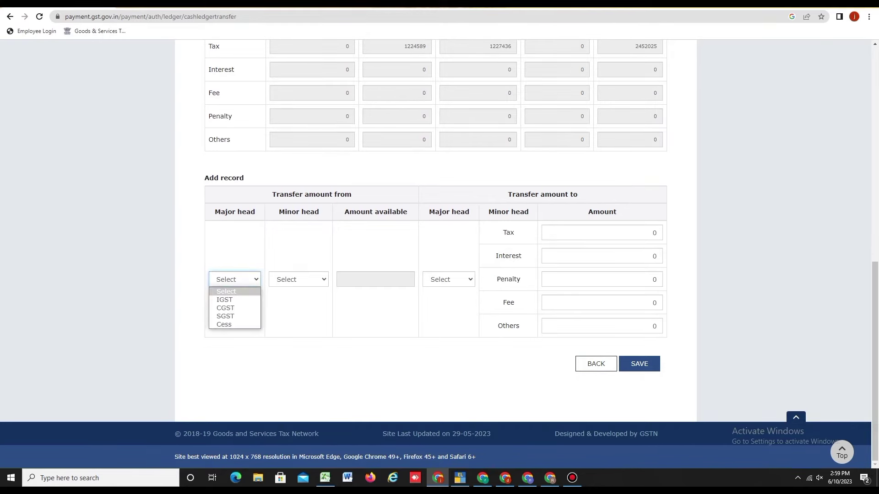
{"action": "key", "text": "Down"}
{"action": "key", "text": "Down"}
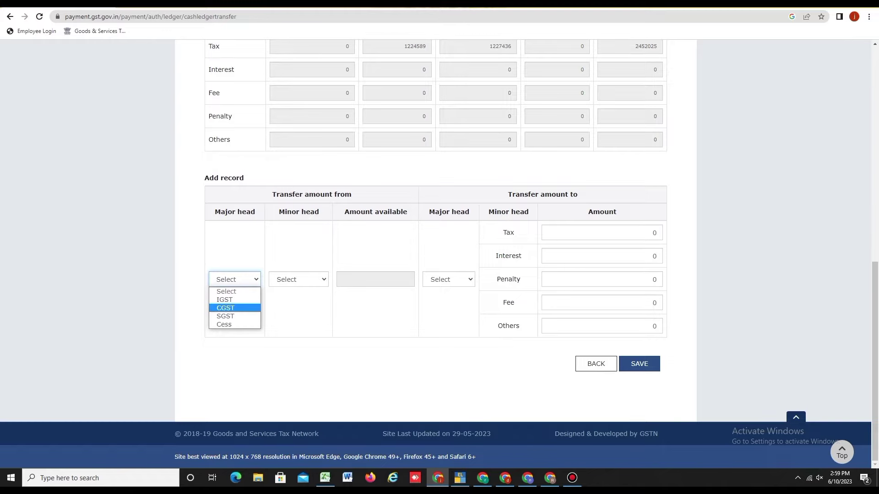
{"action": "key", "text": "Escape"}
{"action": "scroll", "coordinate": [439, 252], "scroll_direction": "up", "scroll_amount": 2}
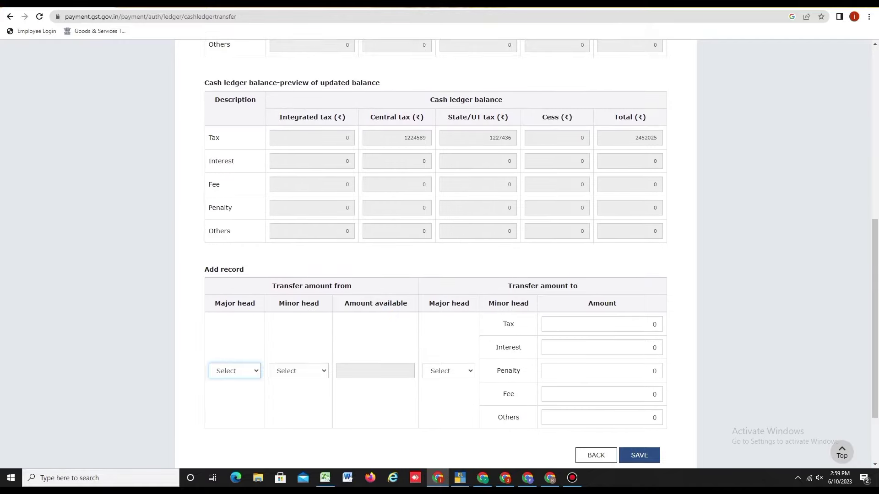
Set the source of the transfer record to major head CGST and minor head Tax.
{"action": "scroll", "coordinate": [439, 252], "scroll_direction": "down", "scroll_amount": 1}
{"action": "key", "text": "alt+Down"}
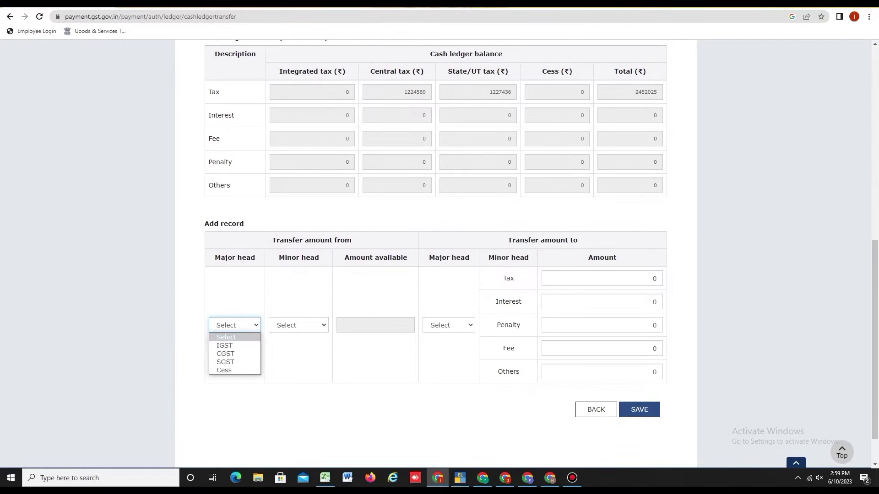
{"action": "key", "text": "Down"}
{"action": "key", "text": "Down"}
{"action": "key", "text": "Return"}
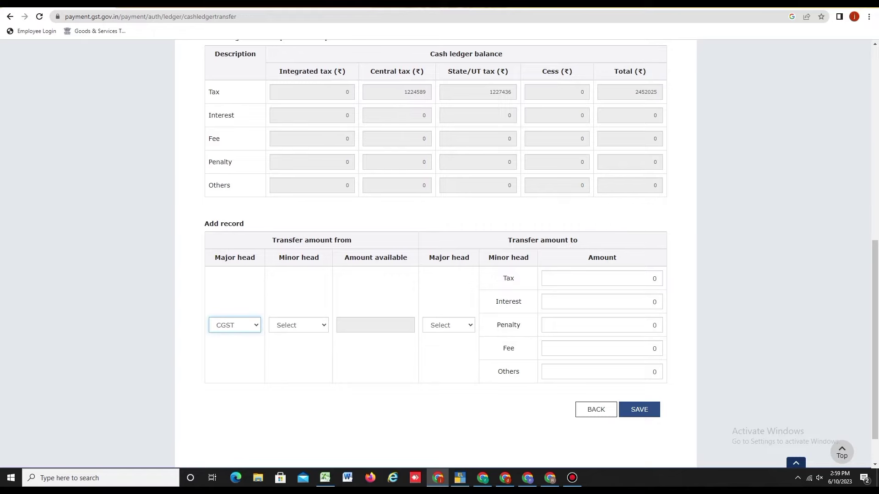
{"action": "key", "text": "Tab"}
{"action": "key", "text": "alt+Down"}
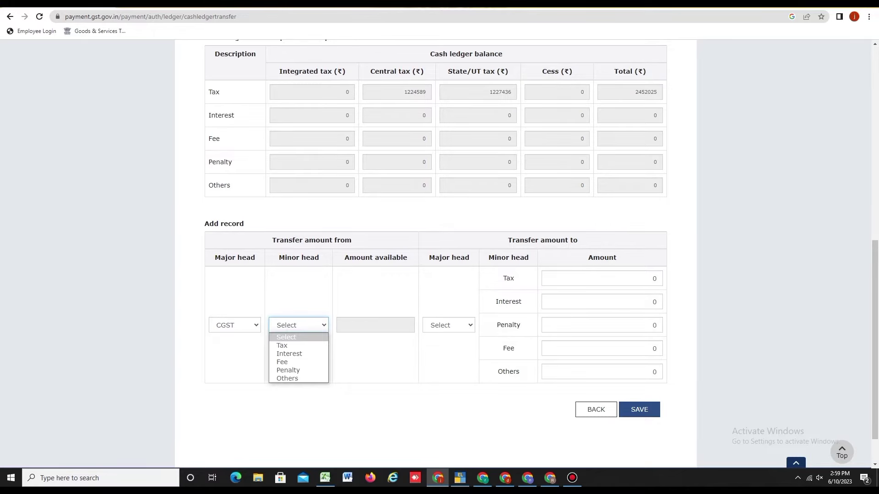
{"action": "key", "text": "Down"}
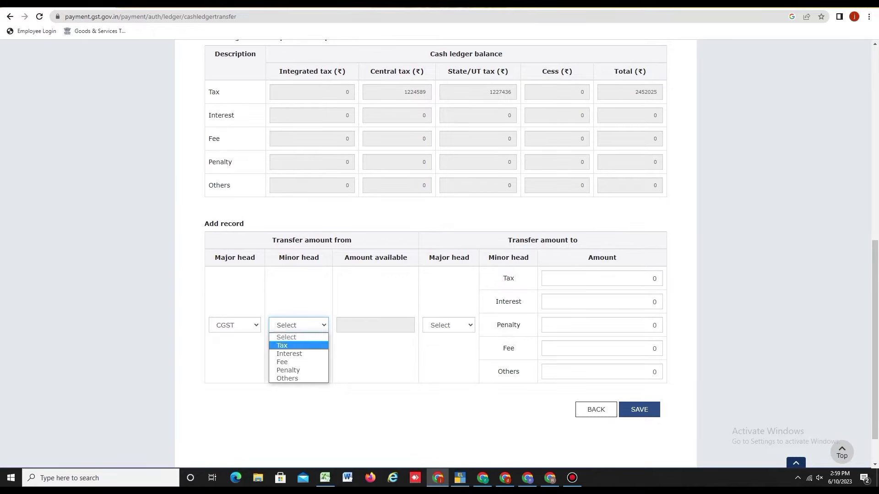
{"action": "key", "text": "Return"}
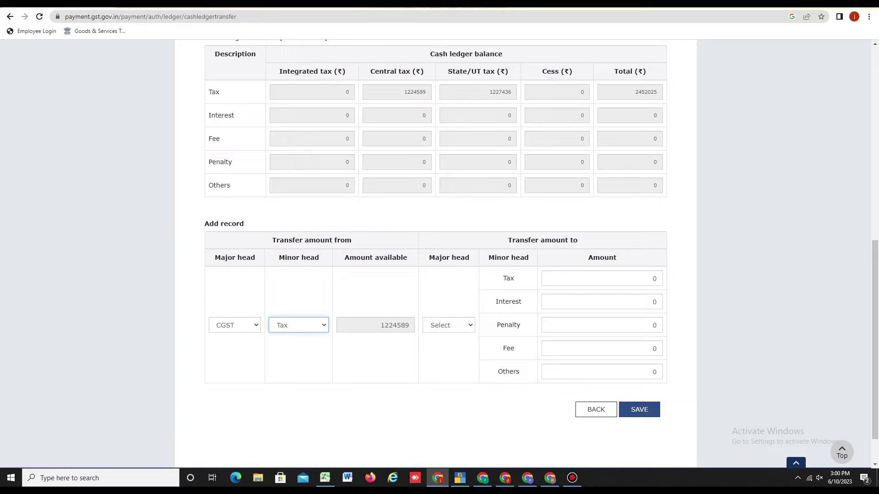
Compare the available CGST amount with the Central tax balance and choose IGST as the destination major head.
{"action": "left_click_drag", "start_coordinate": [407, 92], "coordinate": [427, 92]}
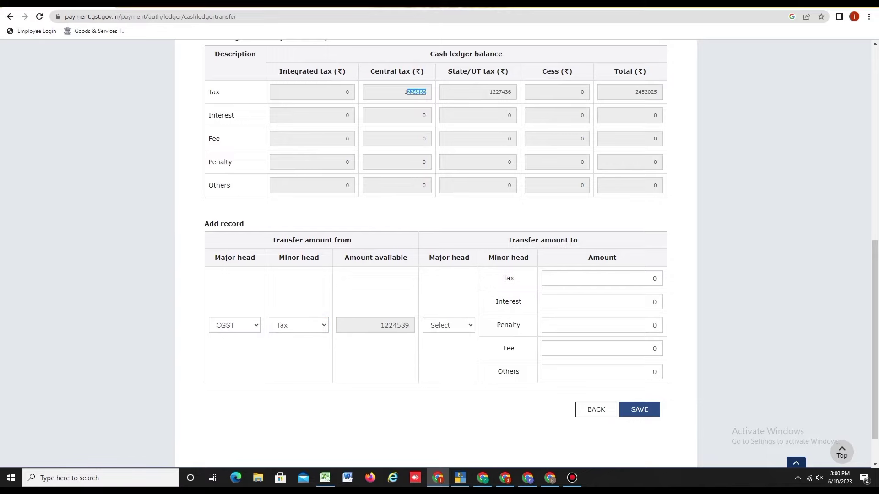
{"action": "left_click_drag", "start_coordinate": [380, 325], "coordinate": [410, 325]}
{"action": "left_click", "coordinate": [449, 325]}
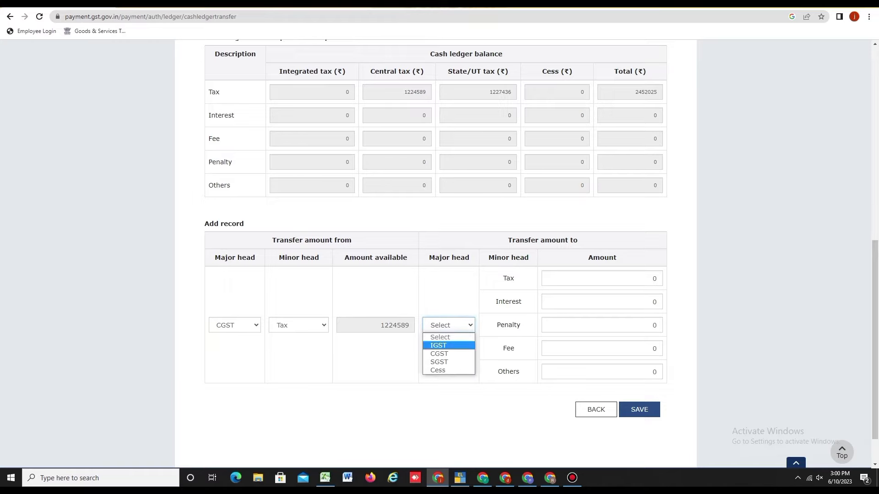
{"action": "key", "text": "Return"}
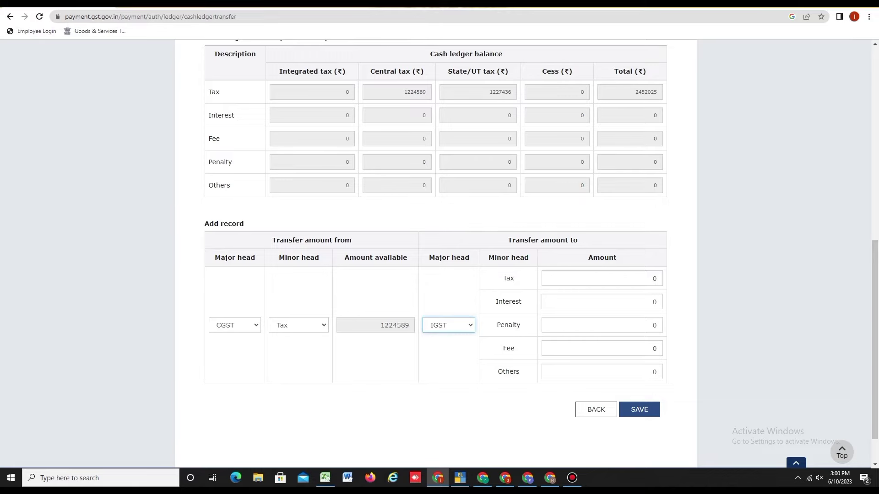
Enter 524 as the Tax amount to transfer, save the record and confirm the transfer.
{"action": "left_click", "coordinate": [653, 278]}
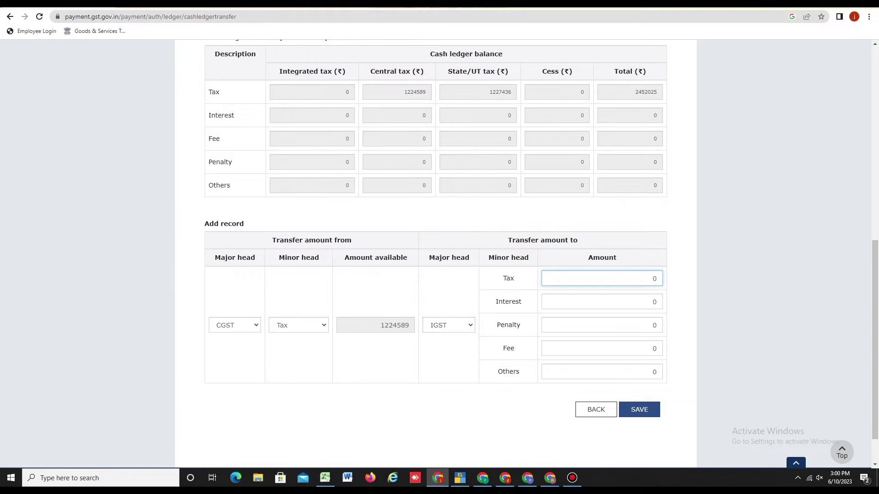
{"action": "type", "text": "524"}
{"action": "key", "text": "Delete"}
{"action": "left_click", "coordinate": [640, 409]}
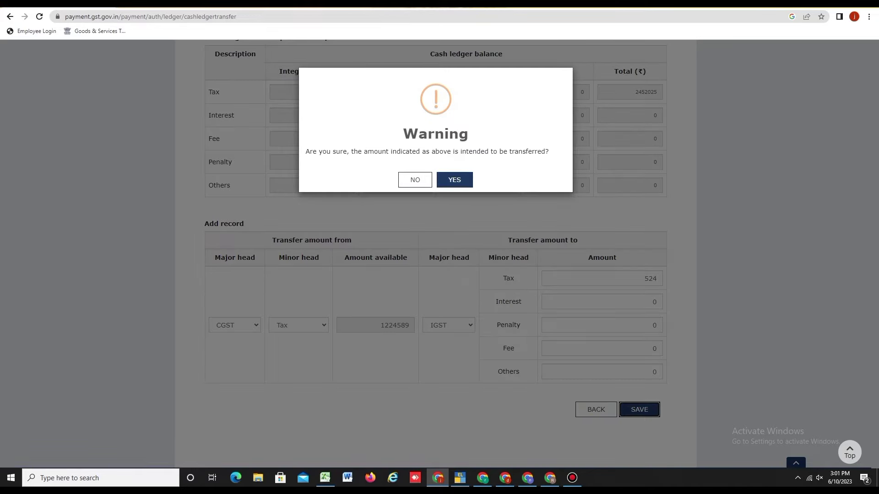
{"action": "key", "text": "Return"}
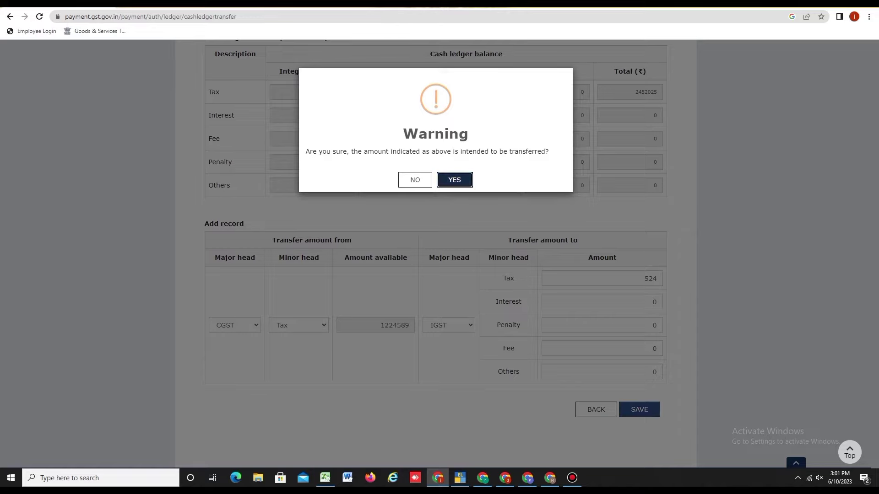
Start a second transfer record with SGST as the source major head and Tax as its minor head.
{"action": "scroll", "coordinate": [435, 252], "scroll_direction": "down", "scroll_amount": 3}
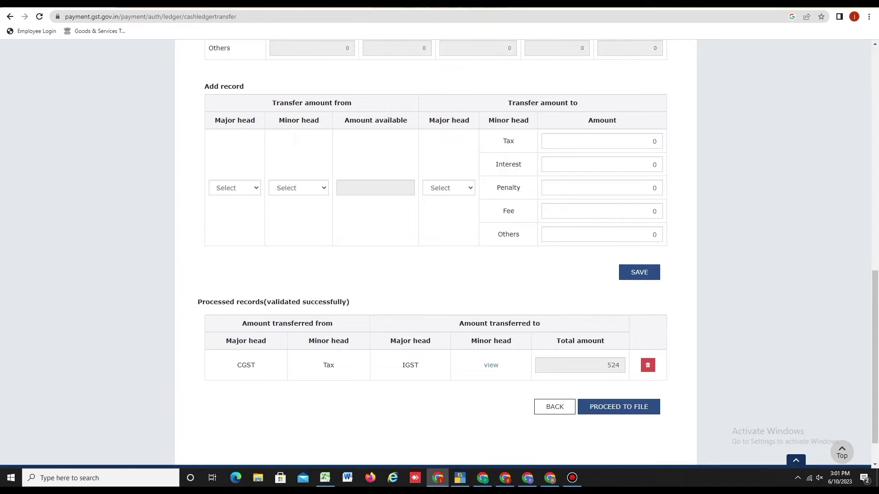
{"action": "left_click", "coordinate": [234, 188]}
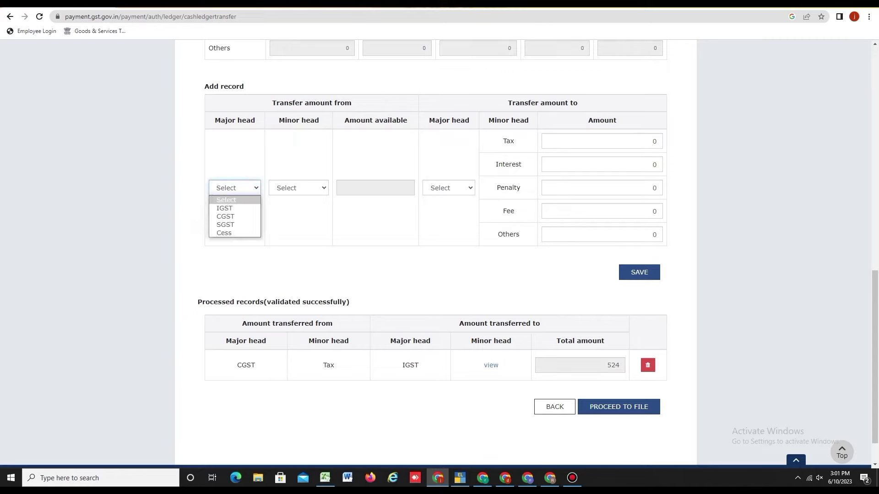
{"action": "key", "text": "Down"}
{"action": "key", "text": "Down"}
{"action": "key", "text": "Down"}
{"action": "key", "text": "Return"}
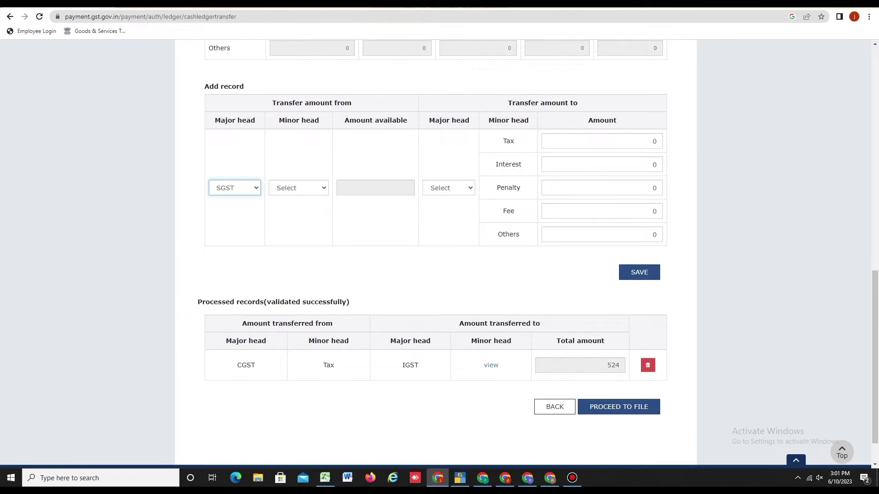
{"action": "left_click", "coordinate": [299, 187]}
{"action": "key", "text": "Down"}
{"action": "key", "text": "Return"}
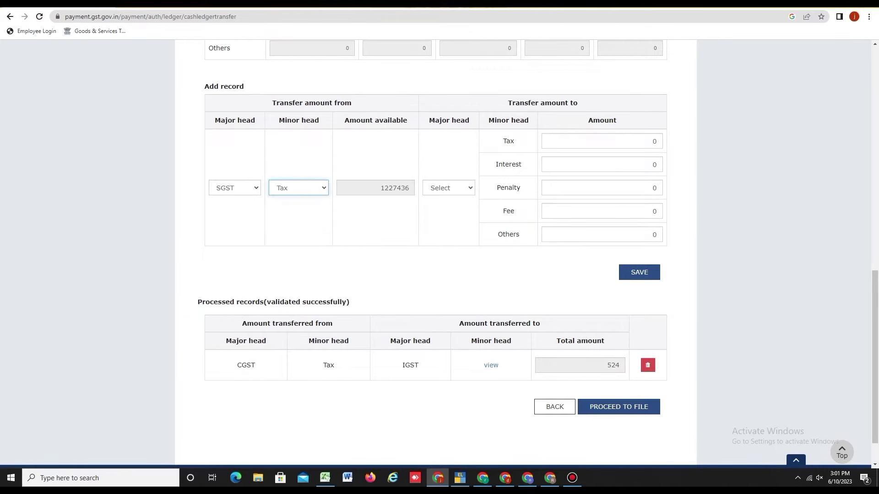
Compare the available SGST amount with the State/UT tax balance and choose IGST as the destination major head.
{"action": "scroll", "coordinate": [440, 255], "scroll_direction": "up", "scroll_amount": 2}
{"action": "scroll", "coordinate": [440, 254], "scroll_direction": "up", "scroll_amount": 1}
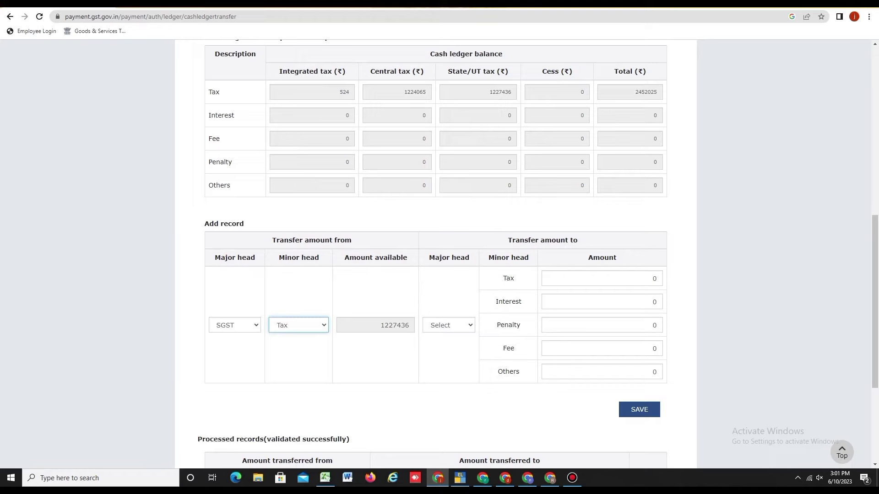
{"action": "left_click_drag", "start_coordinate": [488, 92], "coordinate": [512, 92]}
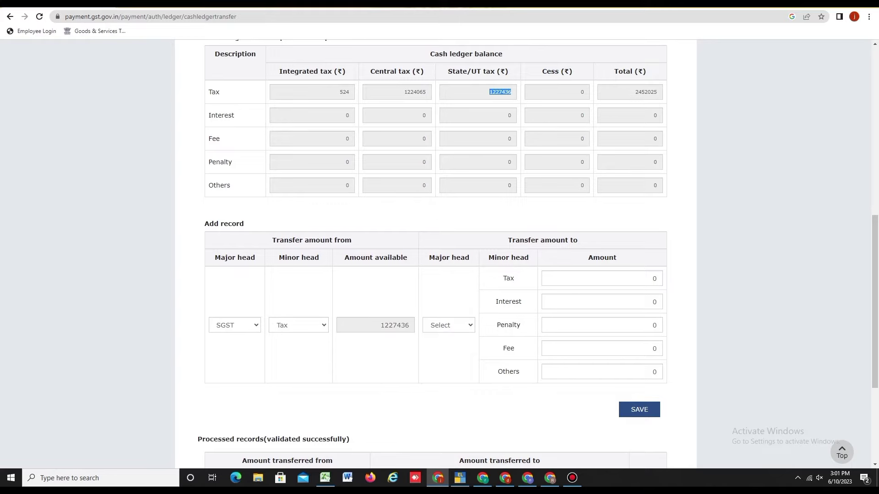
{"action": "scroll", "coordinate": [440, 252], "scroll_direction": "down", "scroll_amount": 2}
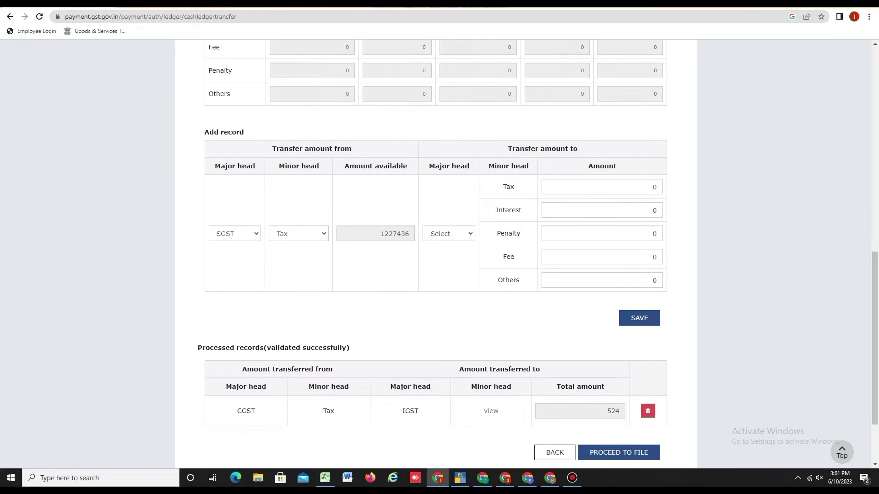
{"action": "scroll", "coordinate": [439, 252], "scroll_direction": "up", "scroll_amount": 1}
{"action": "left_click", "coordinate": [448, 280]}
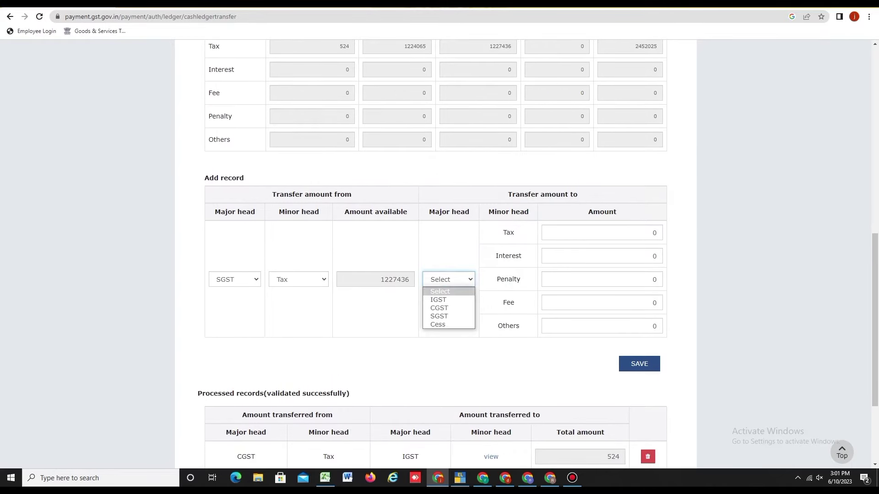
{"action": "left_click", "coordinate": [438, 301]}
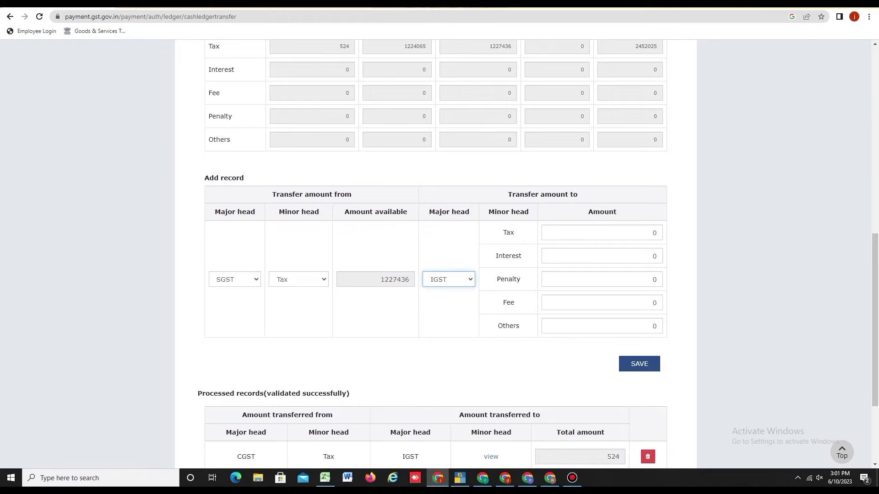
Enter 524 as the Tax amount for the SGST to IGST record, then save it and confirm the transfer.
{"action": "left_click", "coordinate": [602, 233]}
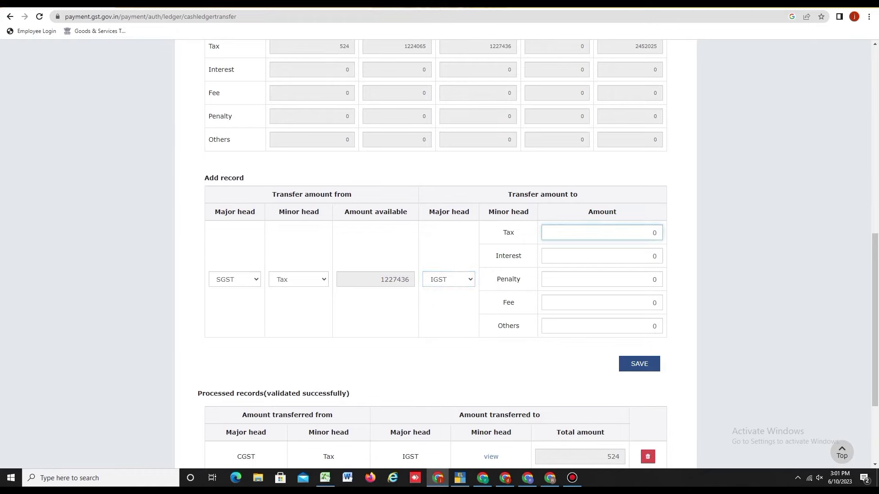
{"action": "type", "text": "524"}
{"action": "key", "text": "Delete"}
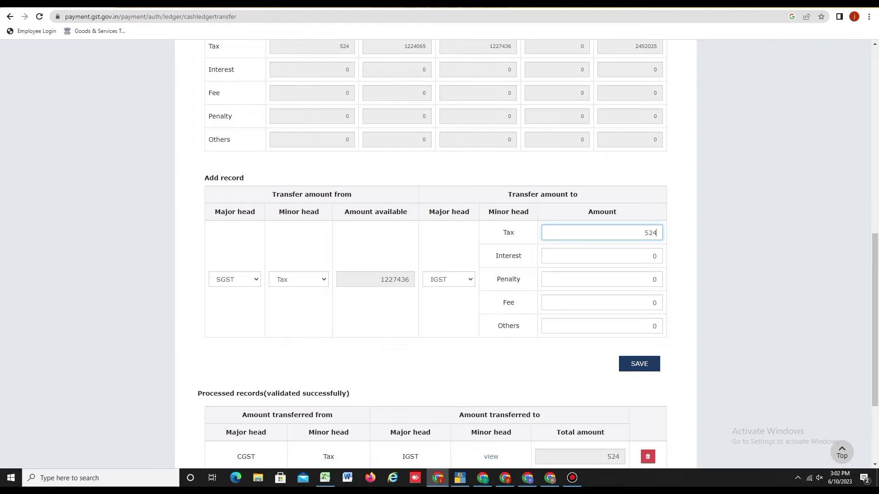
{"action": "left_click", "coordinate": [640, 366]}
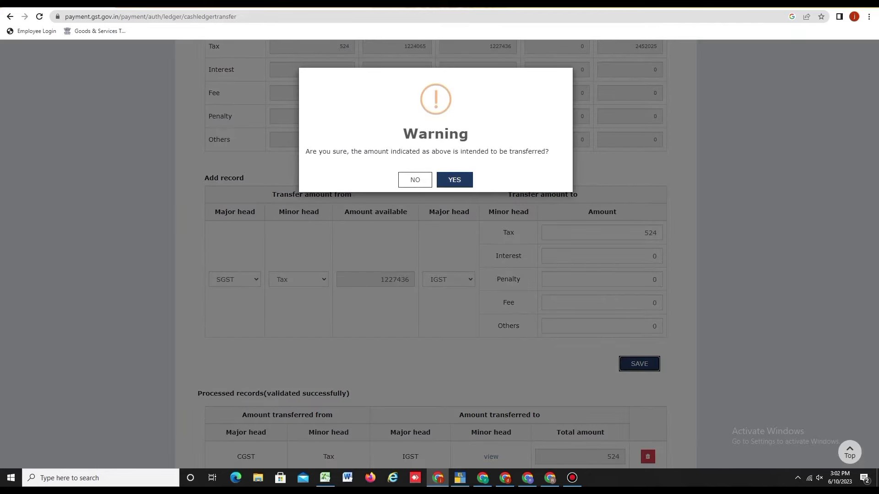
{"action": "key", "text": "Return"}
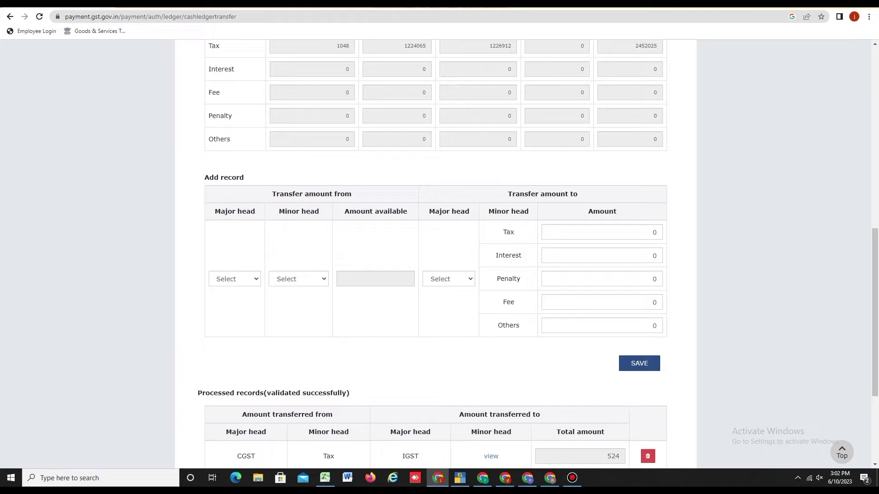
Proceed to file GST PMT-09 and review the updated cash ledger balance and the details of the amounts transferred.
{"action": "scroll", "coordinate": [435, 252], "scroll_direction": "down", "scroll_amount": 3}
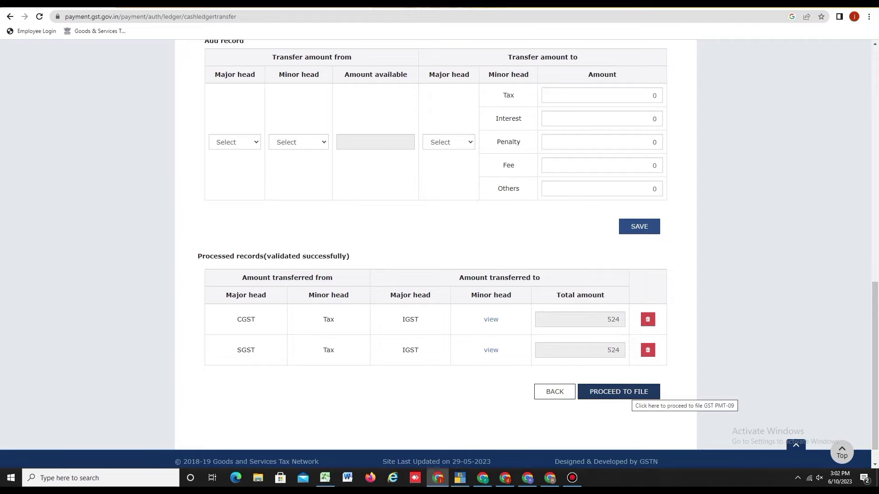
{"action": "left_click", "coordinate": [629, 393]}
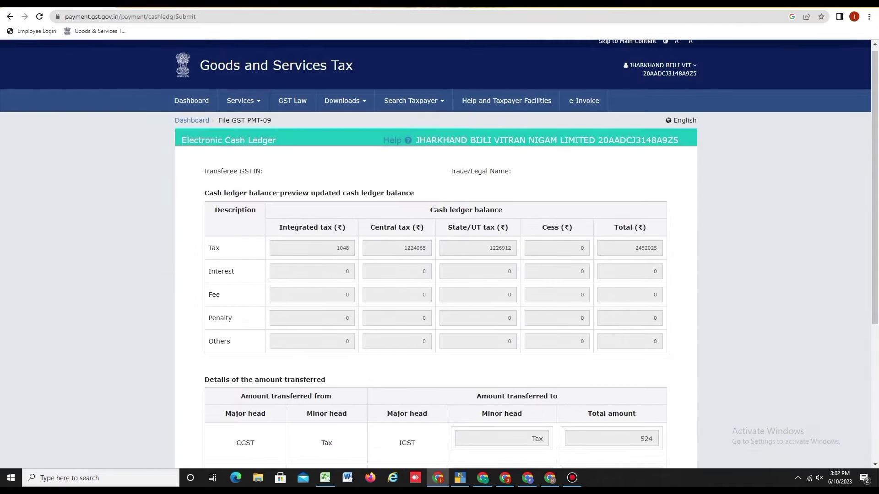
{"action": "scroll", "coordinate": [440, 251], "scroll_direction": "down", "scroll_amount": 3}
{"action": "scroll", "coordinate": [440, 252], "scroll_direction": "up", "scroll_amount": 1}
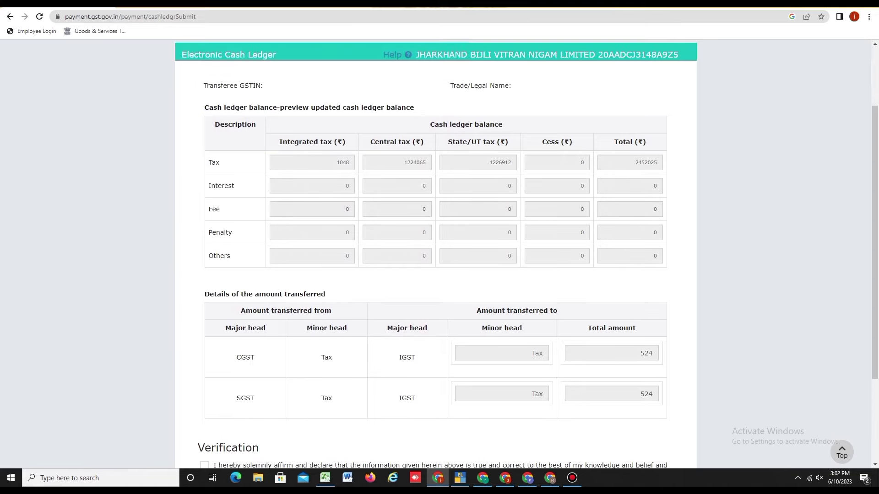
{"action": "scroll", "coordinate": [440, 252], "scroll_direction": "down", "scroll_amount": 3}
{"action": "scroll", "coordinate": [440, 252], "scroll_direction": "up", "scroll_amount": 3}
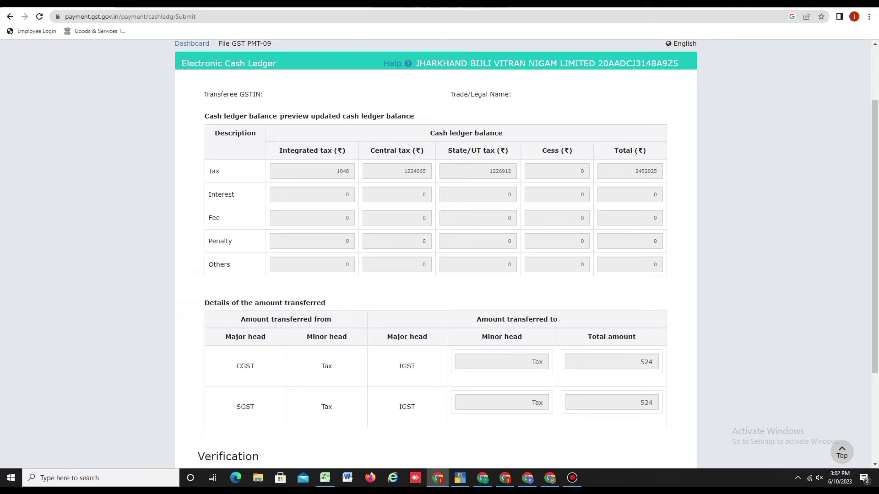
{"action": "scroll", "coordinate": [435, 255], "scroll_direction": "down", "scroll_amount": 1}
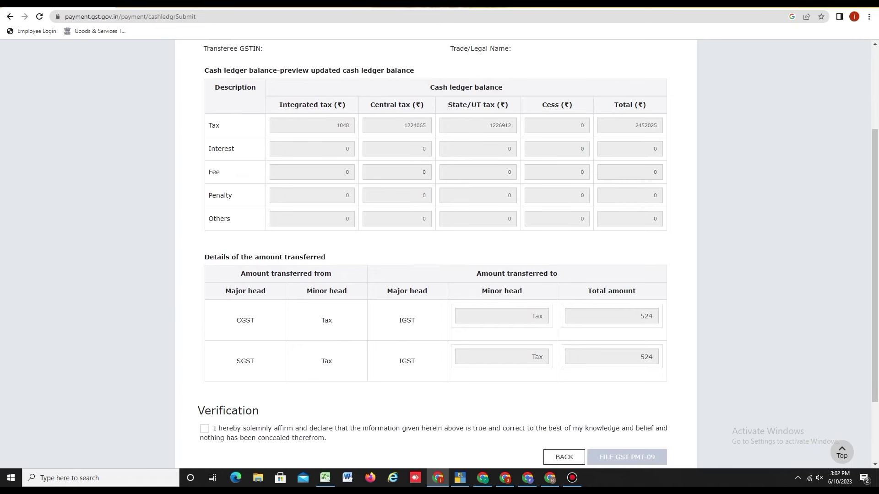
{"action": "scroll", "coordinate": [435, 255], "scroll_direction": "down", "scroll_amount": 1}
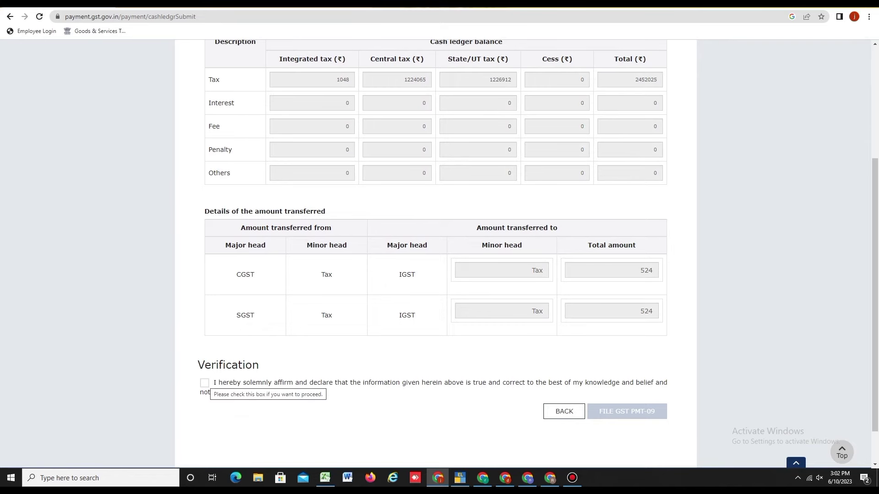
Complete the verification with the declaration and the authorised signatory, and submit GST PMT-09 with the transfer confirmed.
{"action": "left_click", "coordinate": [204, 382]}
{"action": "left_click", "coordinate": [313, 418]}
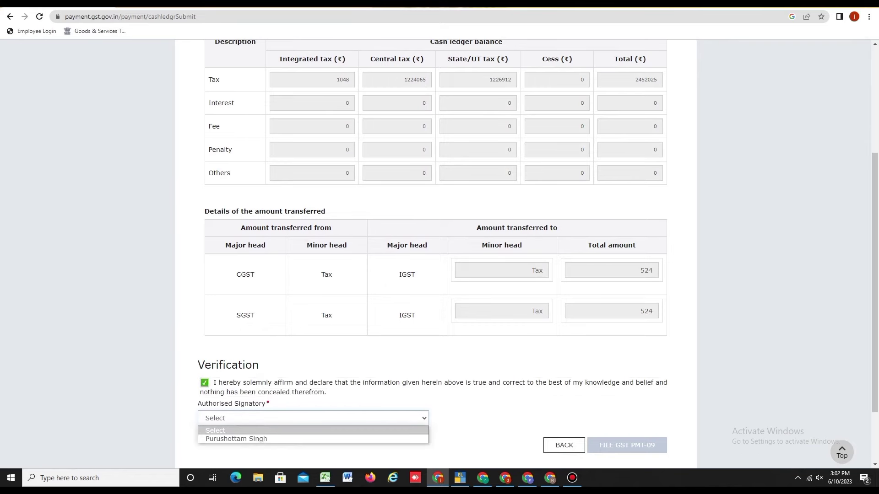
{"action": "left_click", "coordinate": [236, 439]}
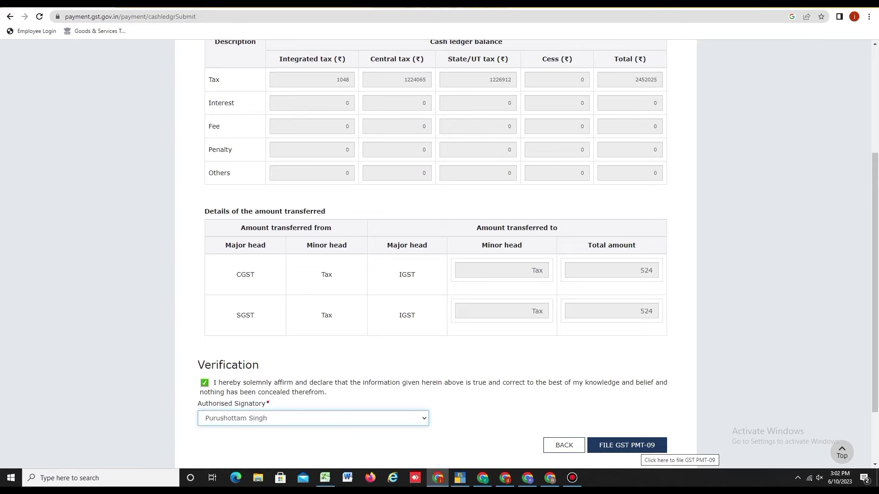
{"action": "left_click", "coordinate": [641, 448]}
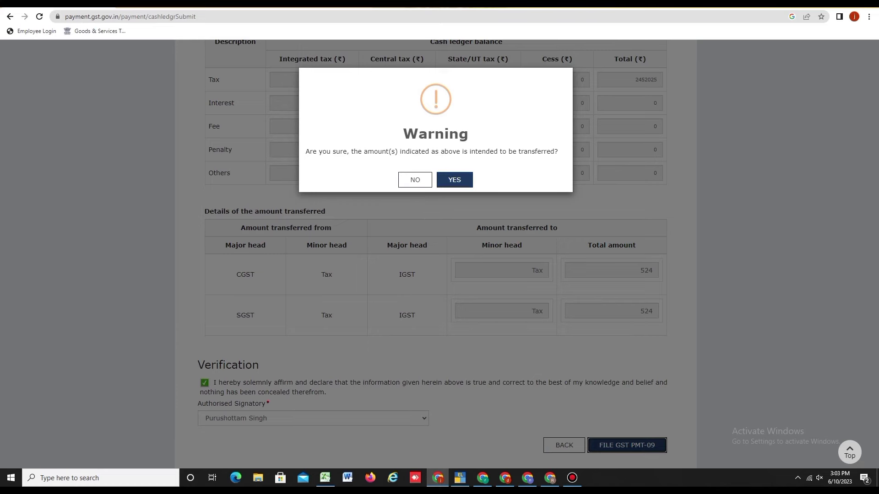
{"action": "left_click", "coordinate": [455, 180]}
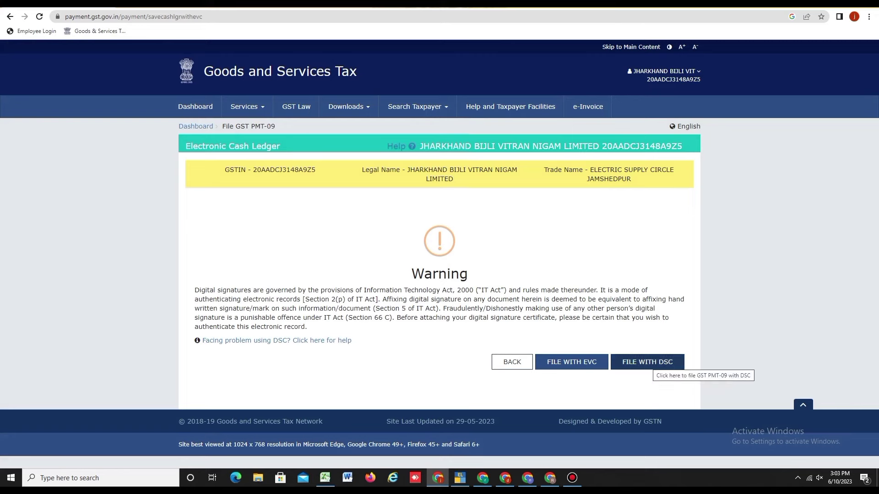
File GST PMT-09 with DSC, signing it with the signatory's digital certificate.
{"action": "left_click", "coordinate": [647, 362]}
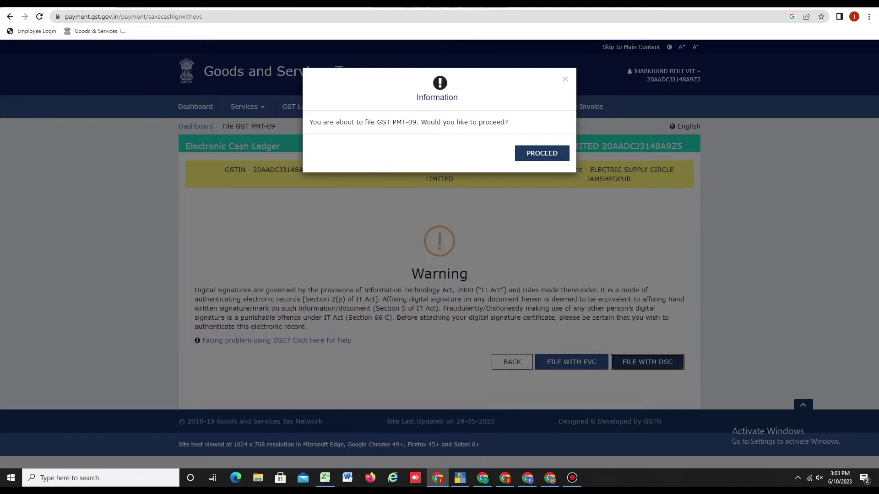
{"action": "left_click", "coordinate": [542, 153]}
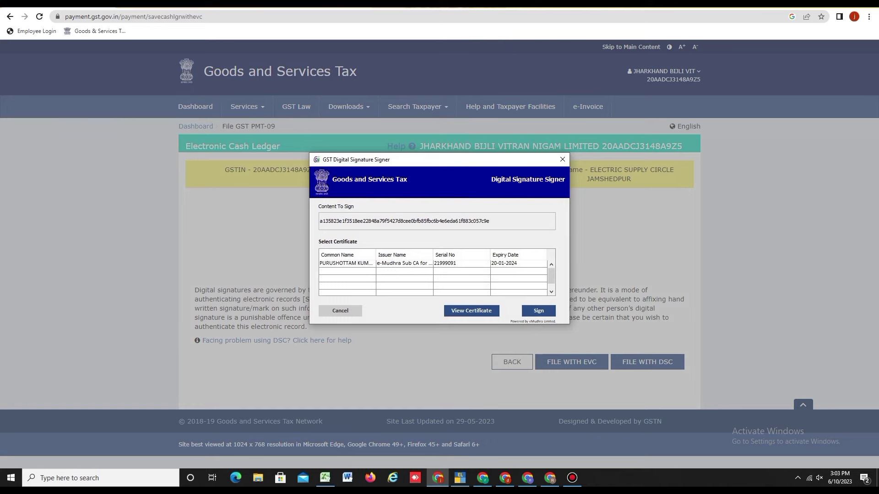
{"action": "left_click", "coordinate": [347, 263]}
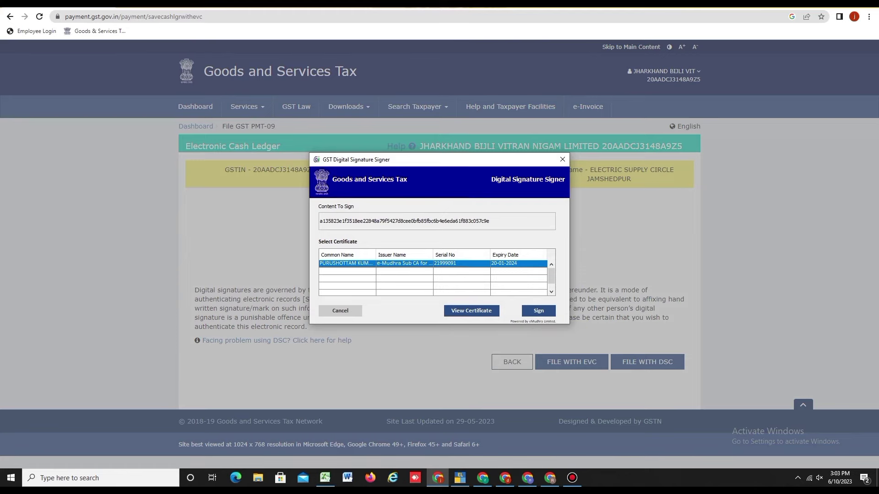
{"action": "key", "text": "Return"}
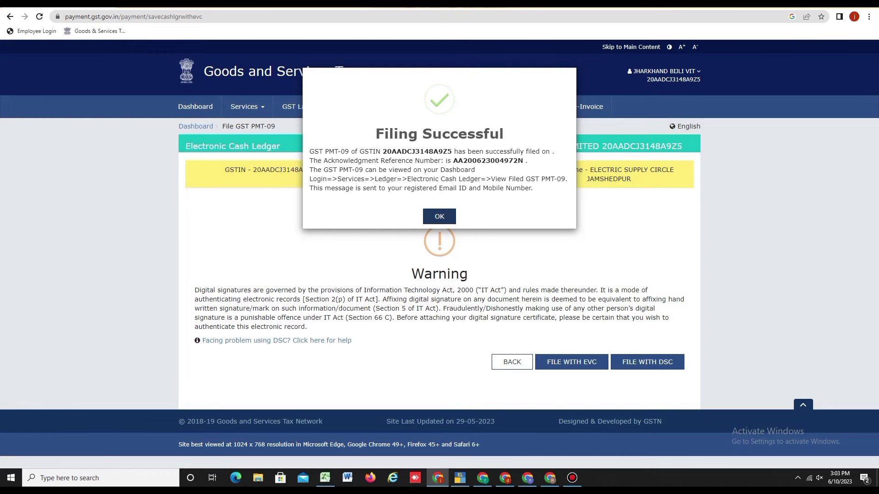
Close the filing acknowledgement and check the IGST balance of the Electronic Cash Ledger on the dashboard.
{"action": "key", "text": "Return"}
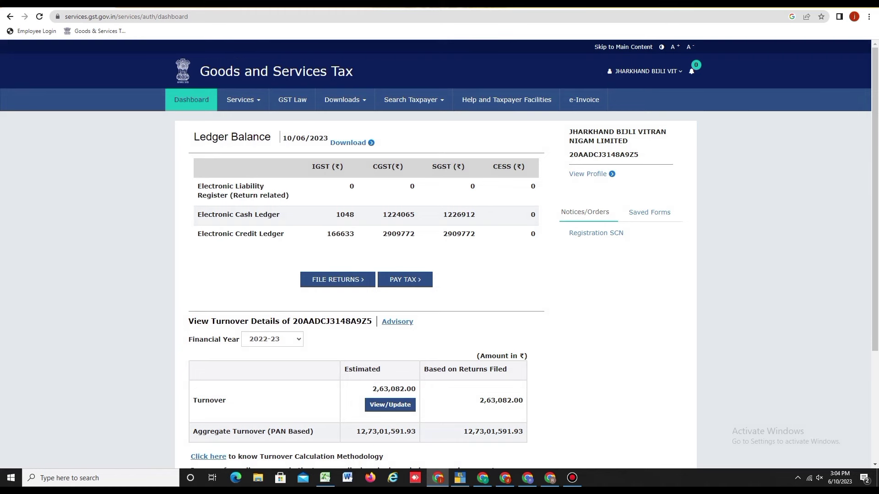
{"action": "left_click_drag", "start_coordinate": [335, 215], "coordinate": [355, 215]}
{"action": "left_click", "coordinate": [355, 215]}
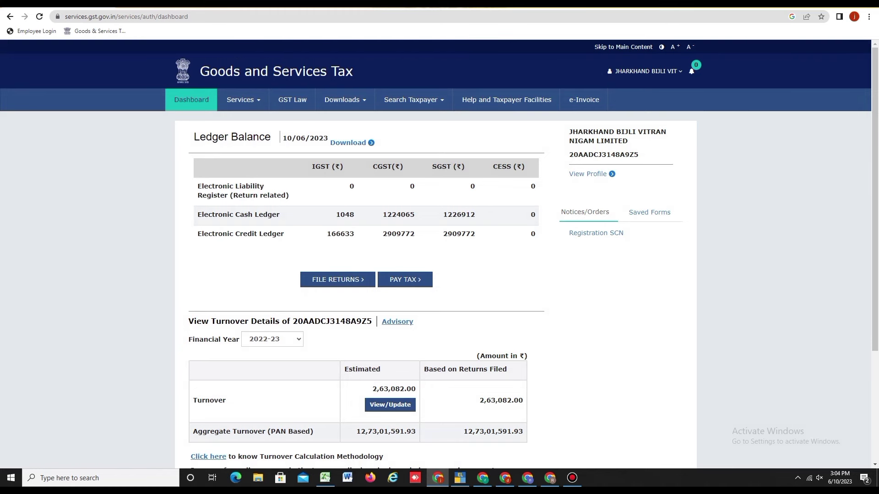